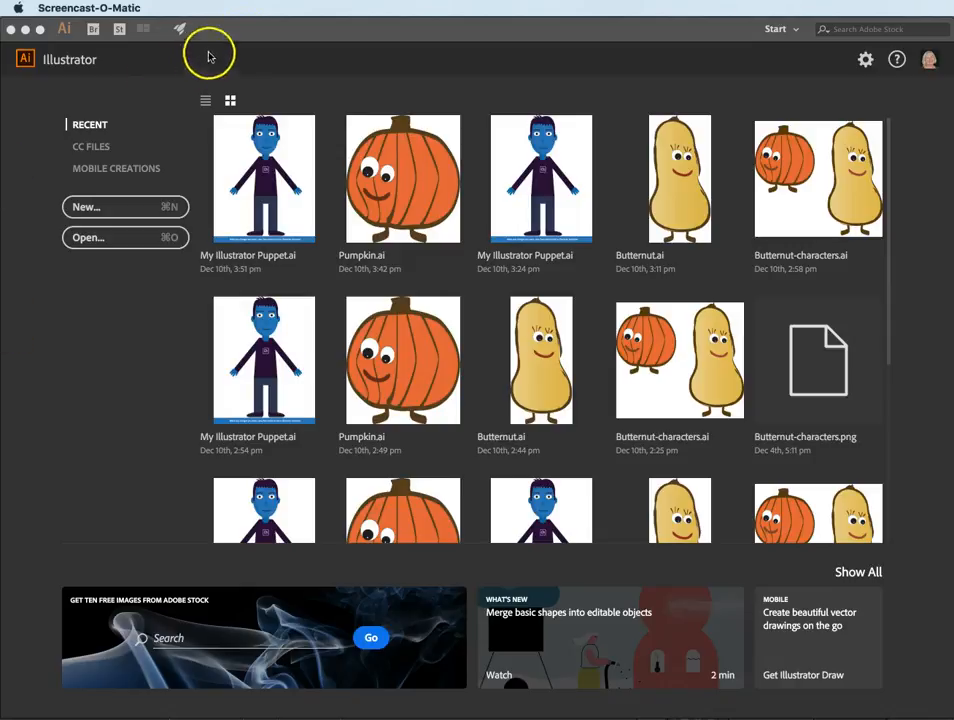
Step: Create a new document from the mobile iPad Retina/Air preset, 1536 x 2048 px
{"action": "left_click", "coordinate": [248, 30]}
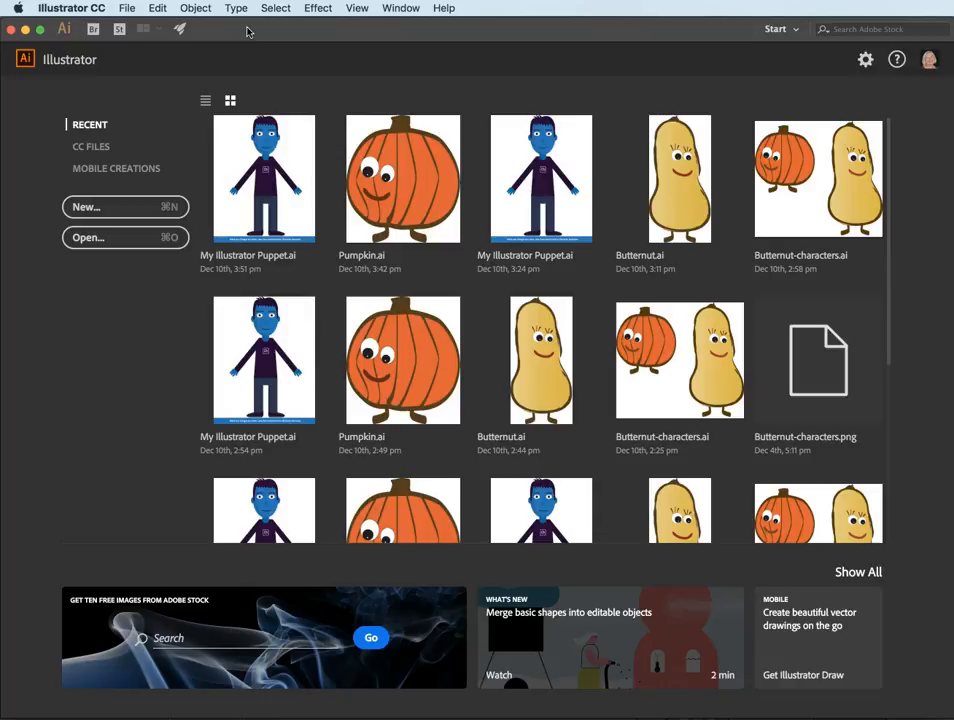
{"action": "left_click", "coordinate": [127, 9]}
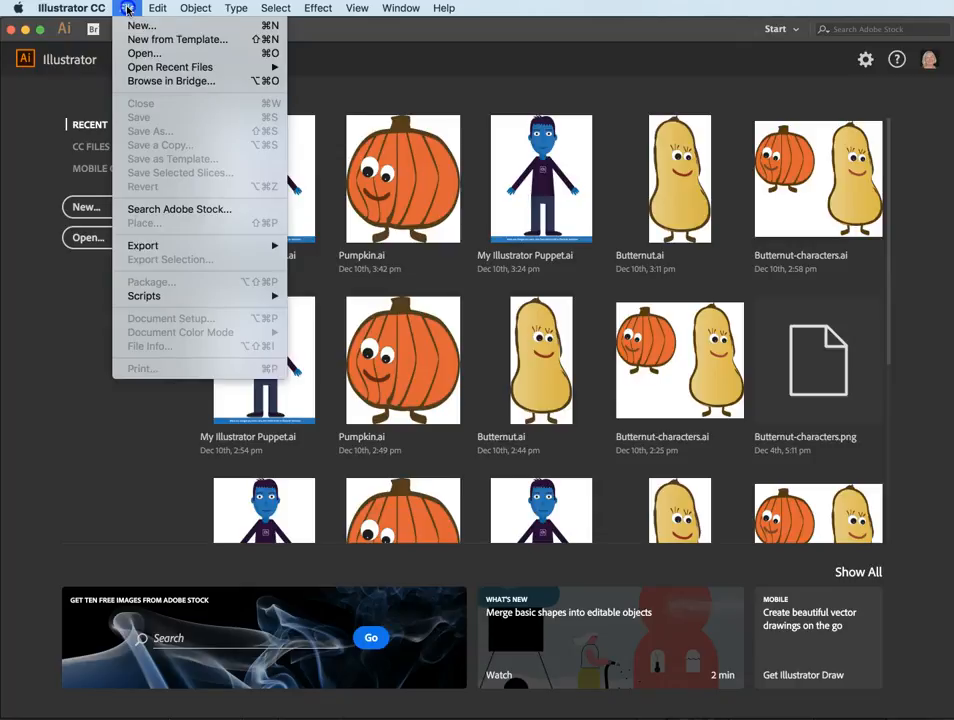
{"action": "left_click", "coordinate": [132, 23]}
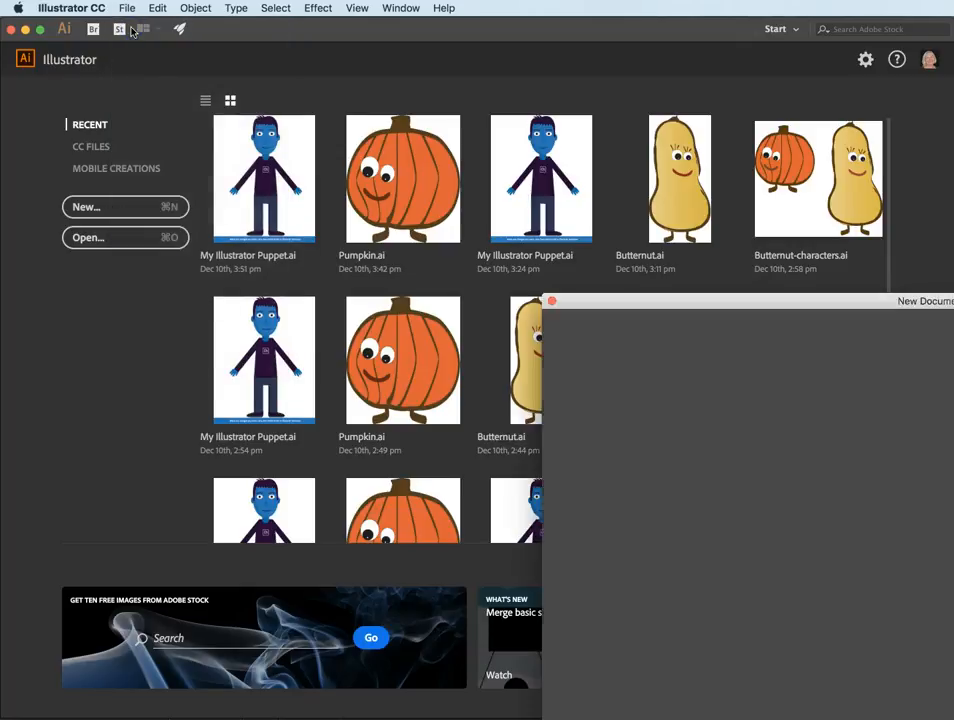
{"action": "left_click_drag", "start_coordinate": [795, 304], "coordinate": [360, 106]}
{"action": "left_click", "coordinate": [410, 134]}
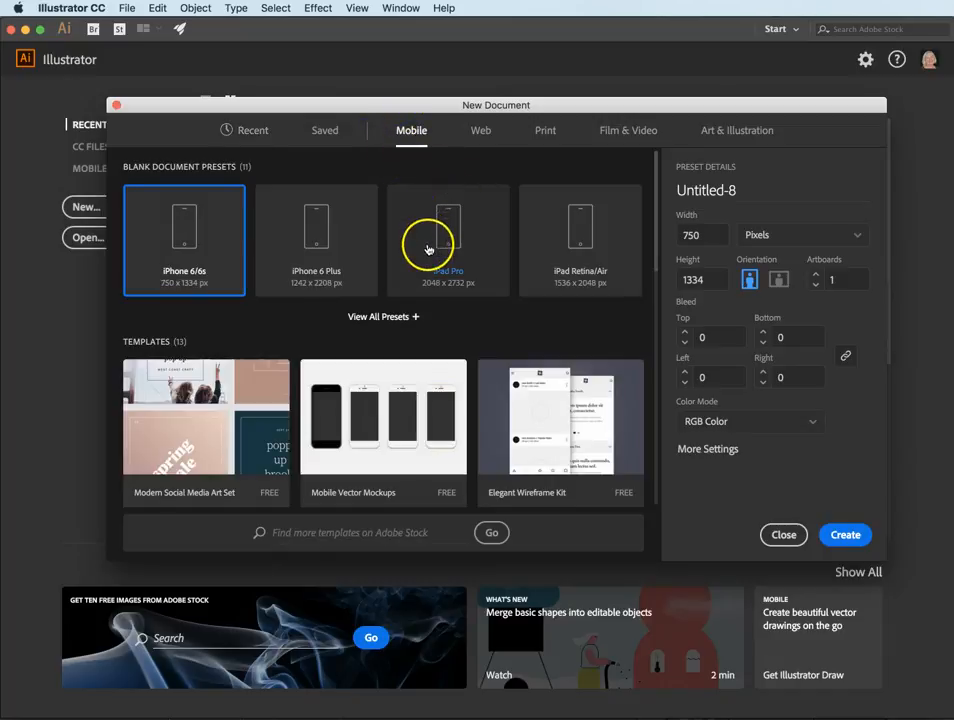
{"action": "double_click", "coordinate": [581, 231]}
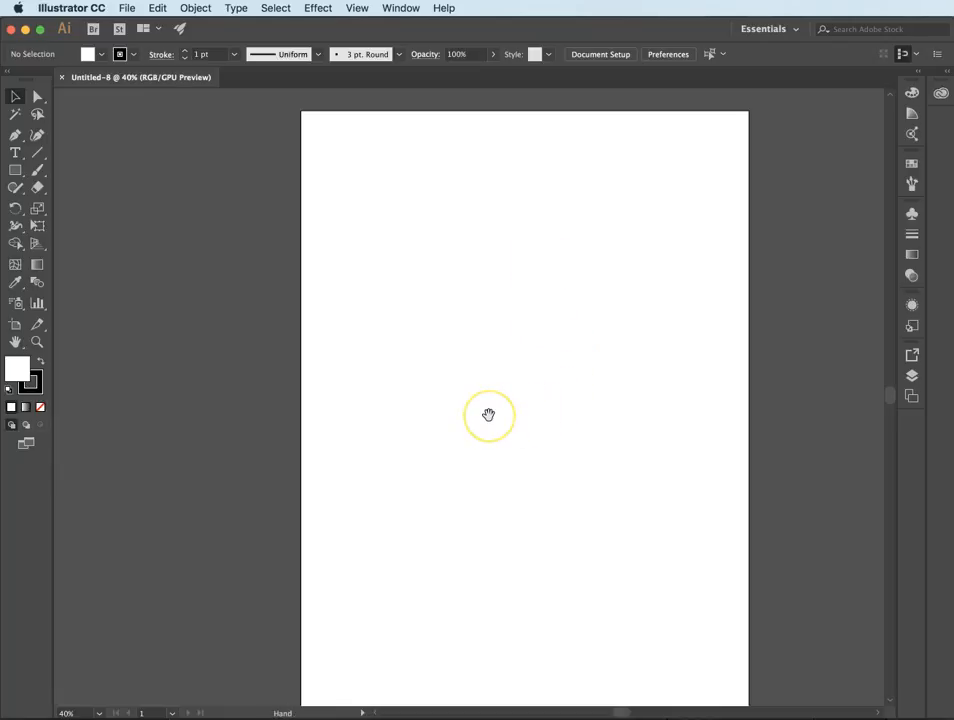
Step: Float the Symbols panel beside the artboard and collapse the remaining Stroke, Gradient and Transparency group
{"action": "left_click_drag", "start_coordinate": [489, 415], "coordinate": [608, 402]}
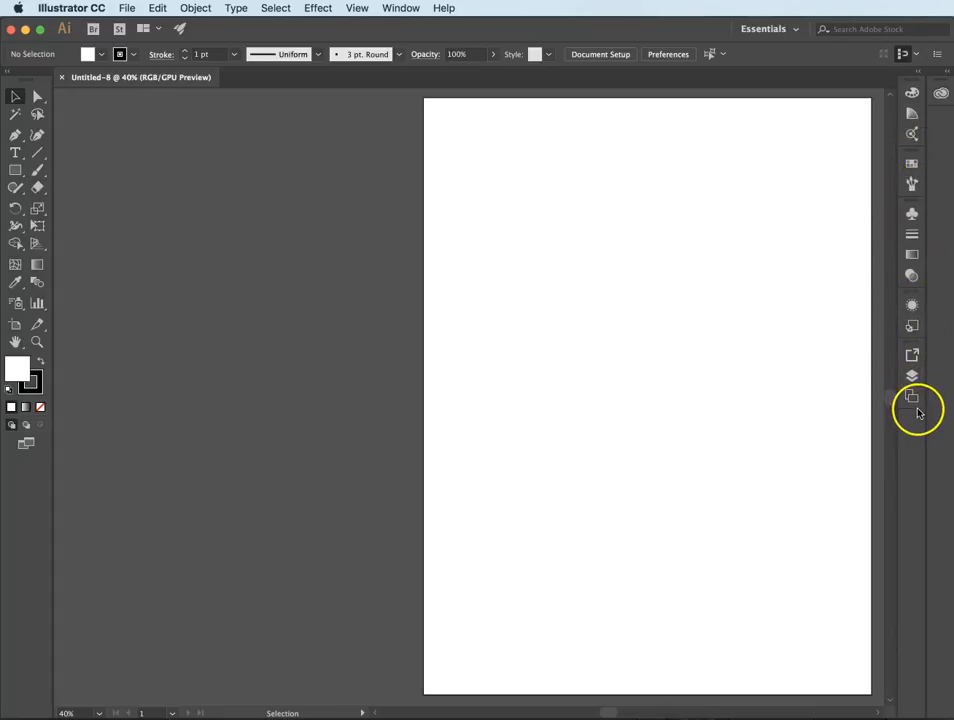
{"action": "left_click", "coordinate": [912, 214]}
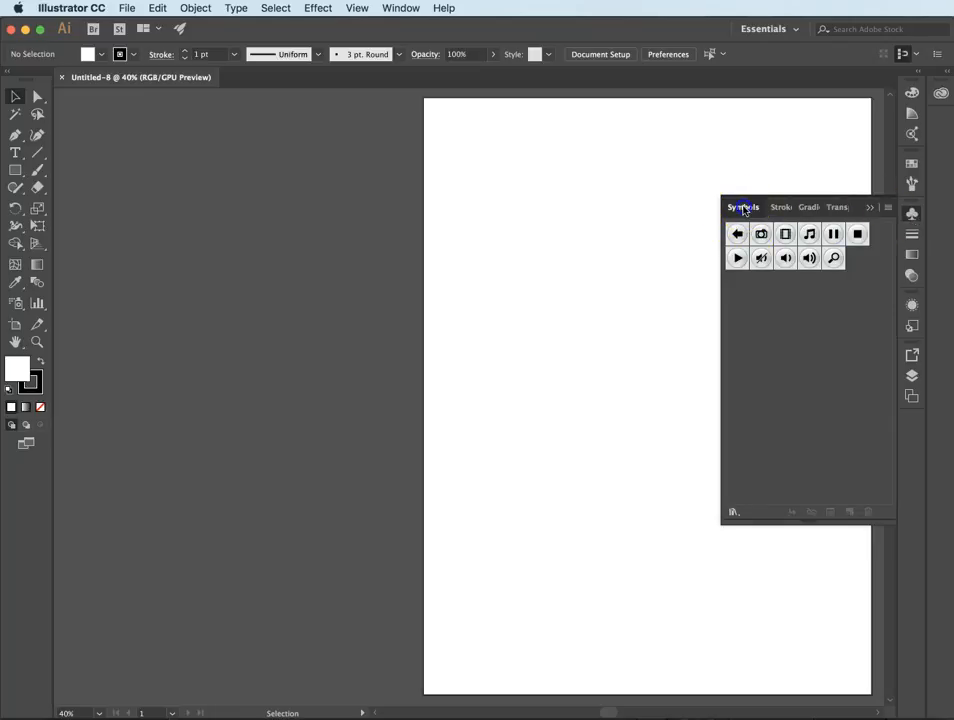
{"action": "left_click_drag", "start_coordinate": [743, 209], "coordinate": [116, 144]}
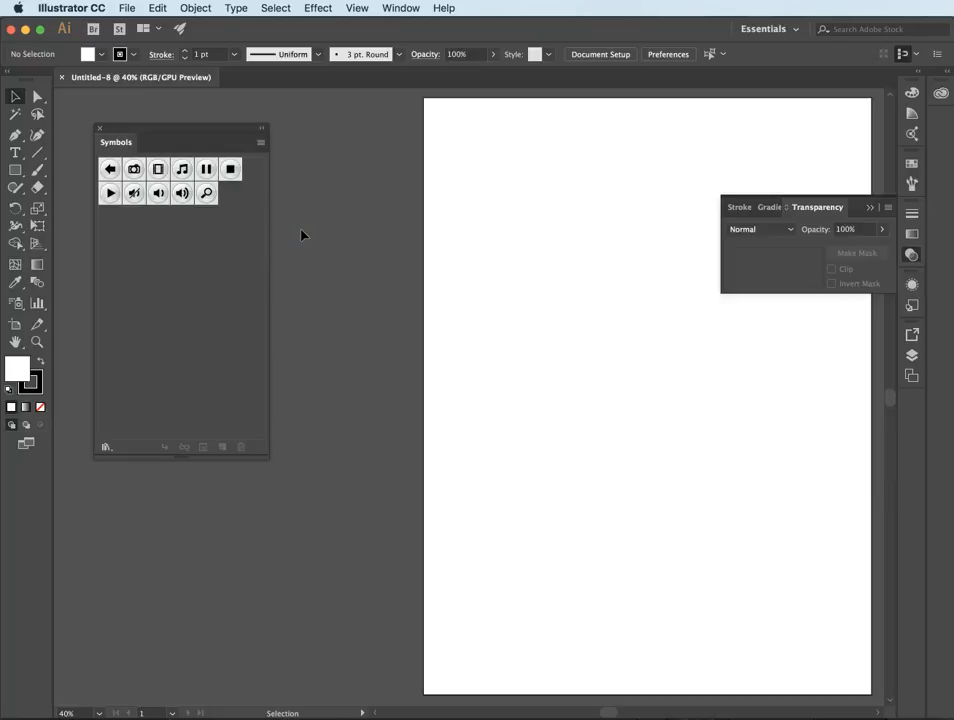
{"action": "left_click", "coordinate": [870, 208]}
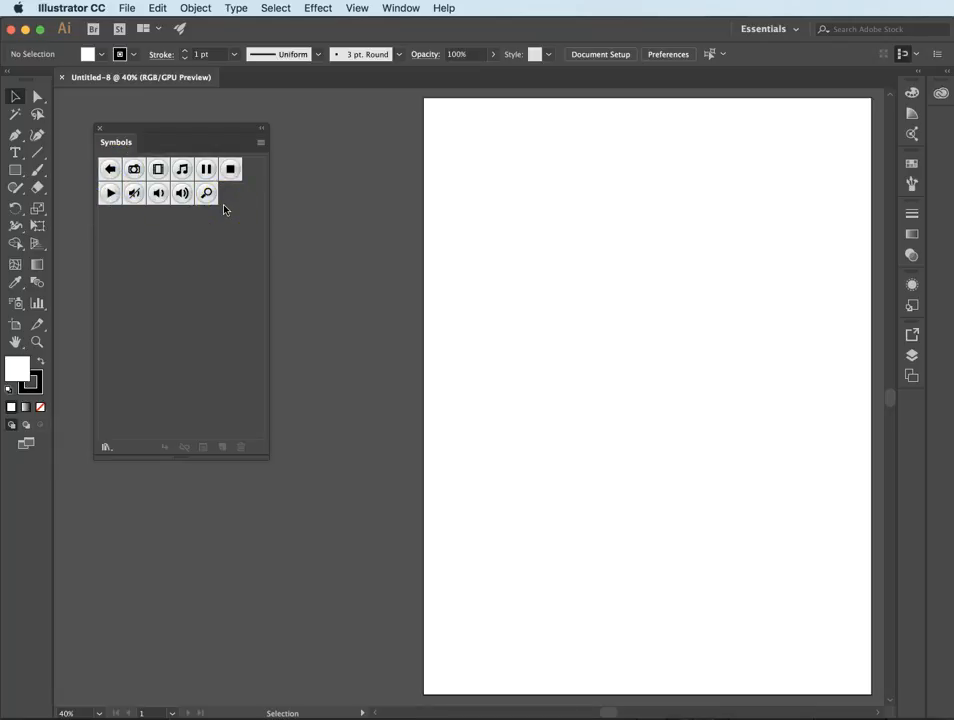
{"action": "left_click", "coordinate": [216, 130]}
Step: Open the Mad Science symbol library and place it over the lower part of the Symbols panel
{"action": "left_click", "coordinate": [261, 146]}
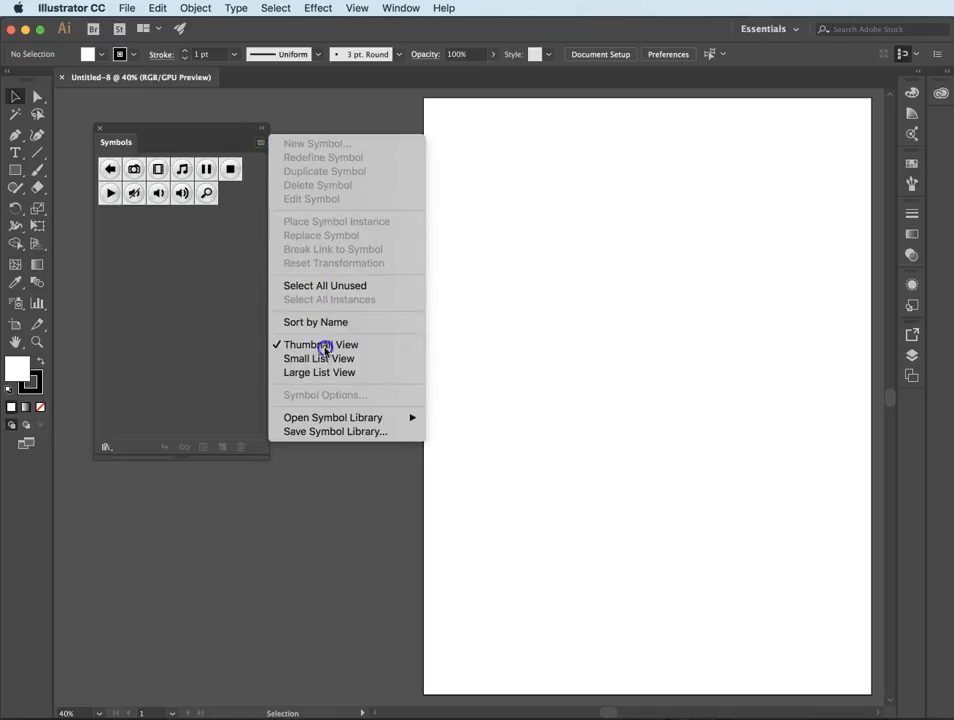
{"action": "mouse_move", "coordinate": [314, 417]}
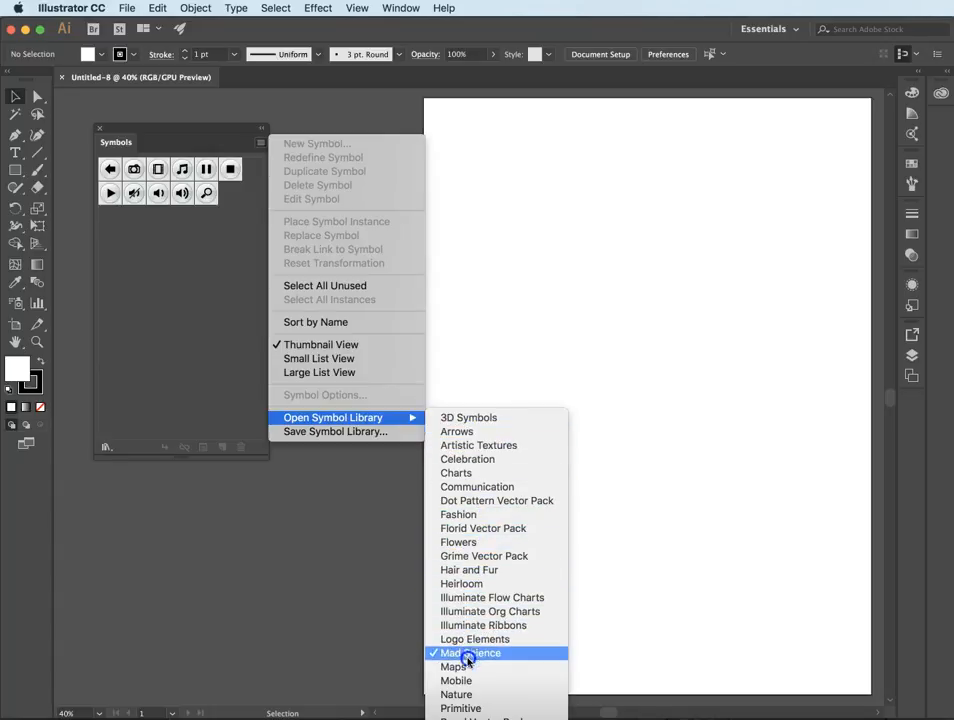
{"action": "left_click", "coordinate": [471, 658]}
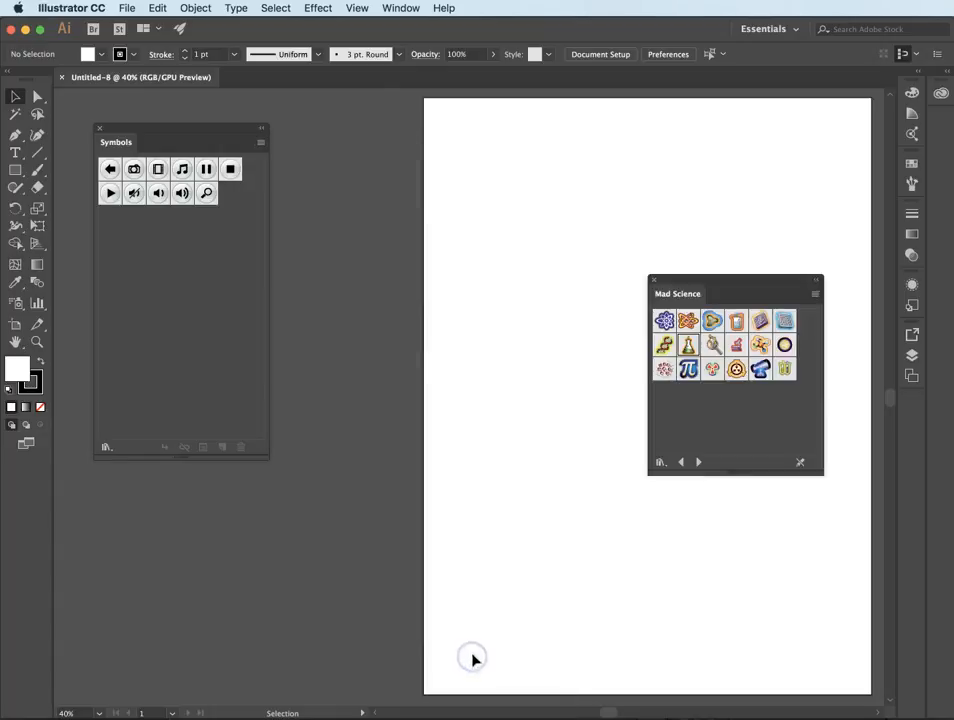
{"action": "left_click_drag", "start_coordinate": [688, 275], "coordinate": [143, 264]}
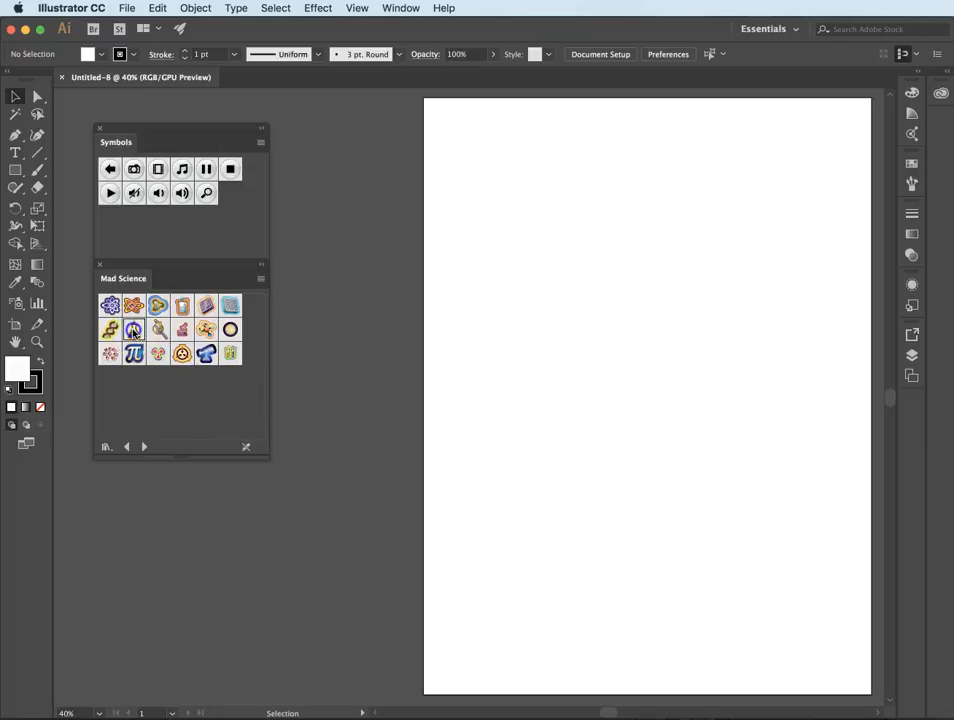
Step: Place an enlarged Flask symbol from the Mad Science library on the artboard and copy it
{"action": "left_click_drag", "start_coordinate": [158, 329], "coordinate": [656, 345]}
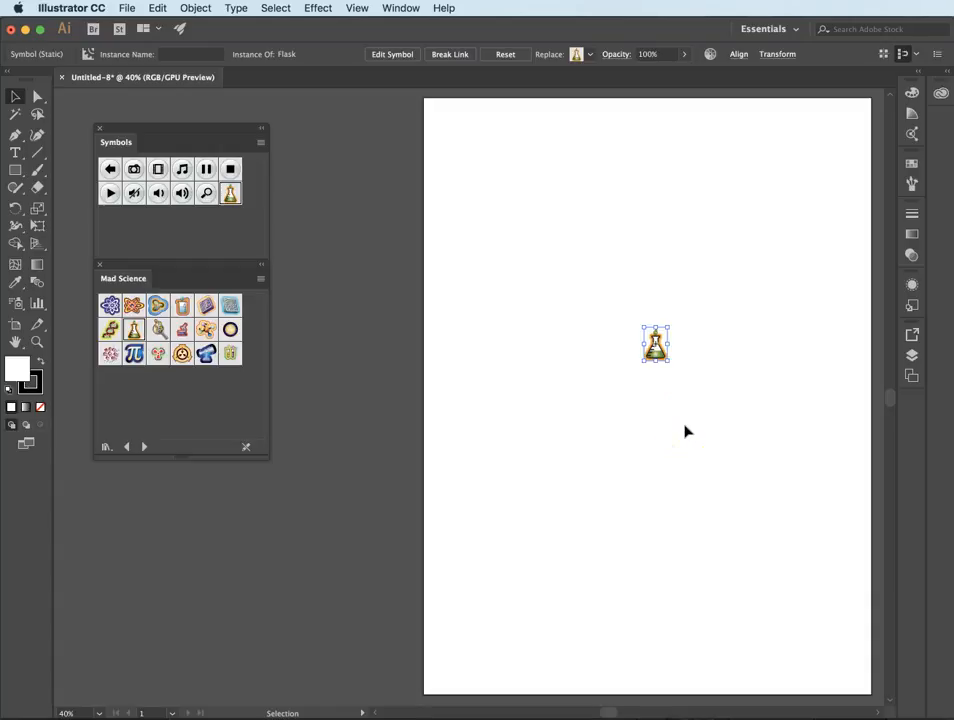
{"action": "left_click_drag", "start_coordinate": [667, 359], "coordinate": [746, 432]}
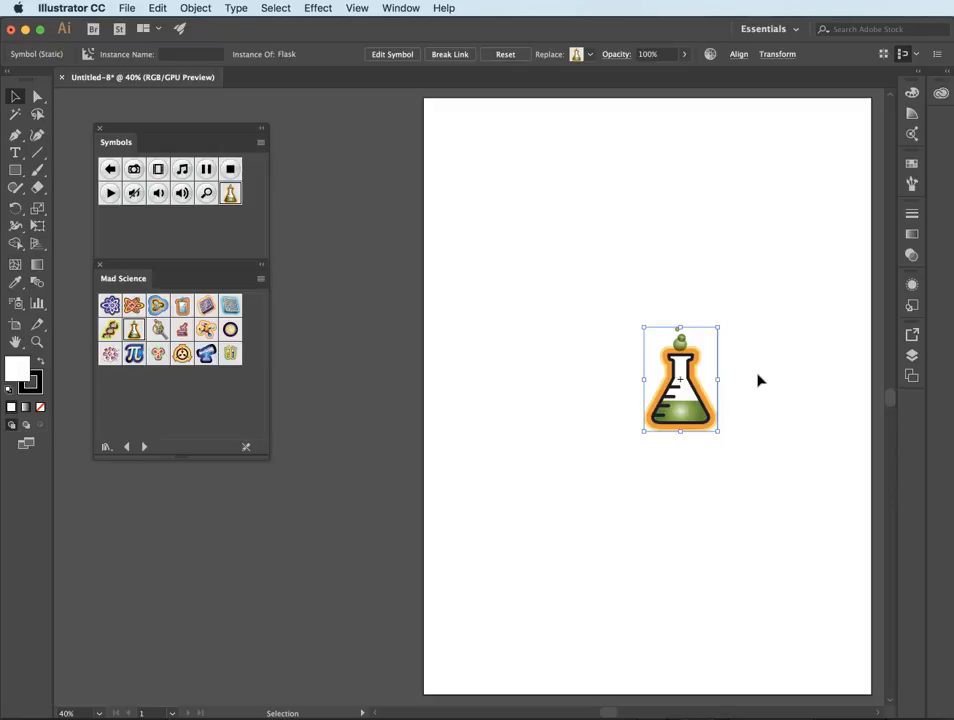
{"action": "left_click", "coordinate": [703, 386]}
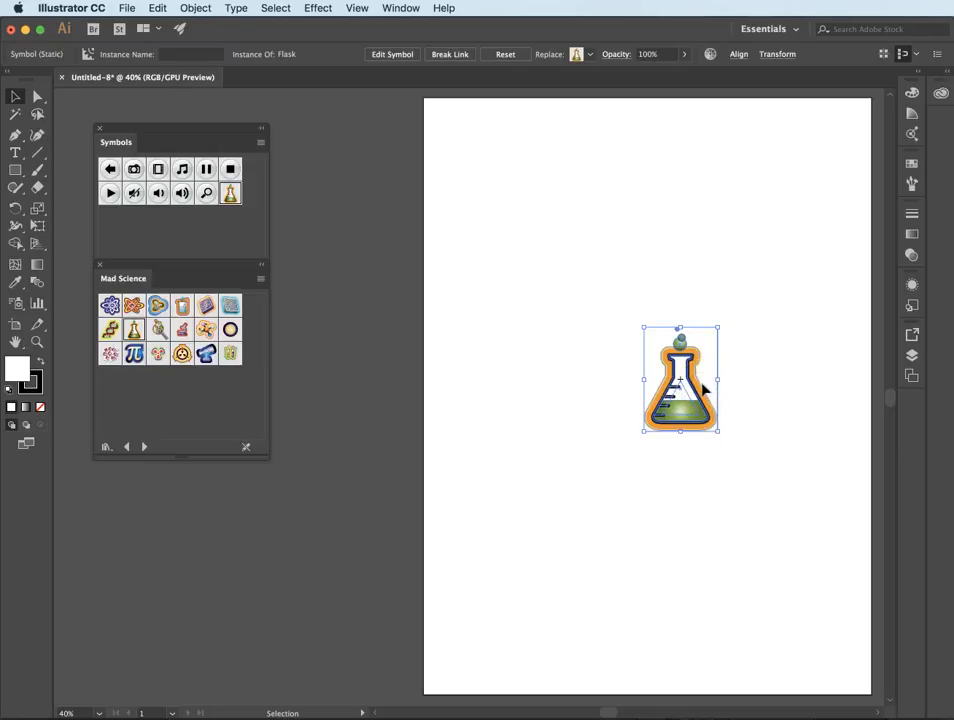
{"action": "key", "text": "super"}
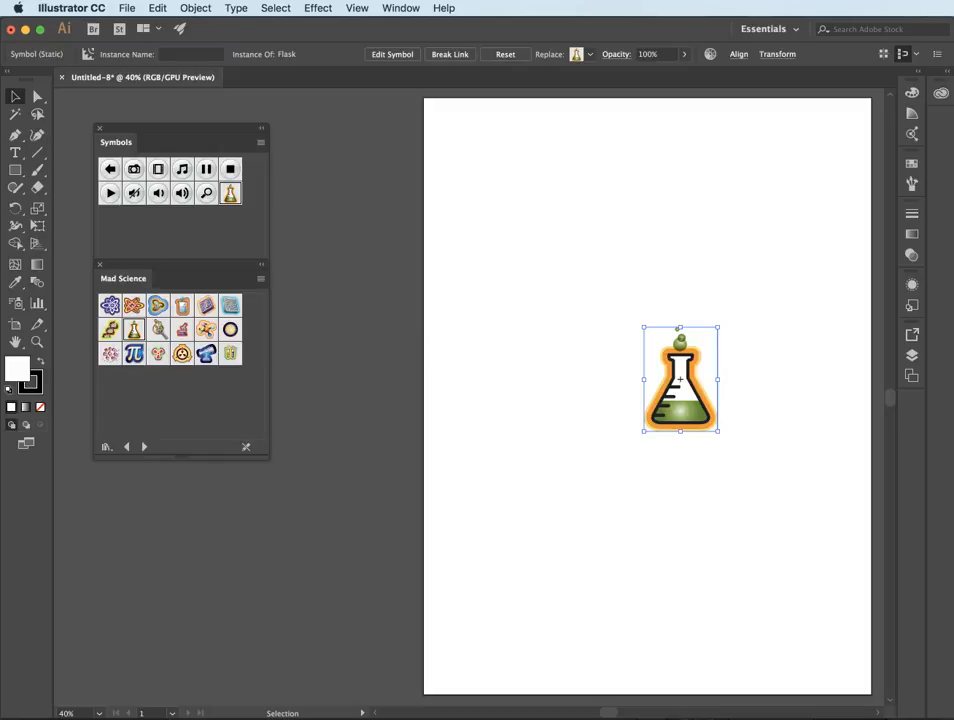
Step: Switch to Animate CC and paste the flask centered in a new ActionScript 3.0 document, using AI File Importer preferences with layers maintained
{"action": "key", "text": "super+Tab"}
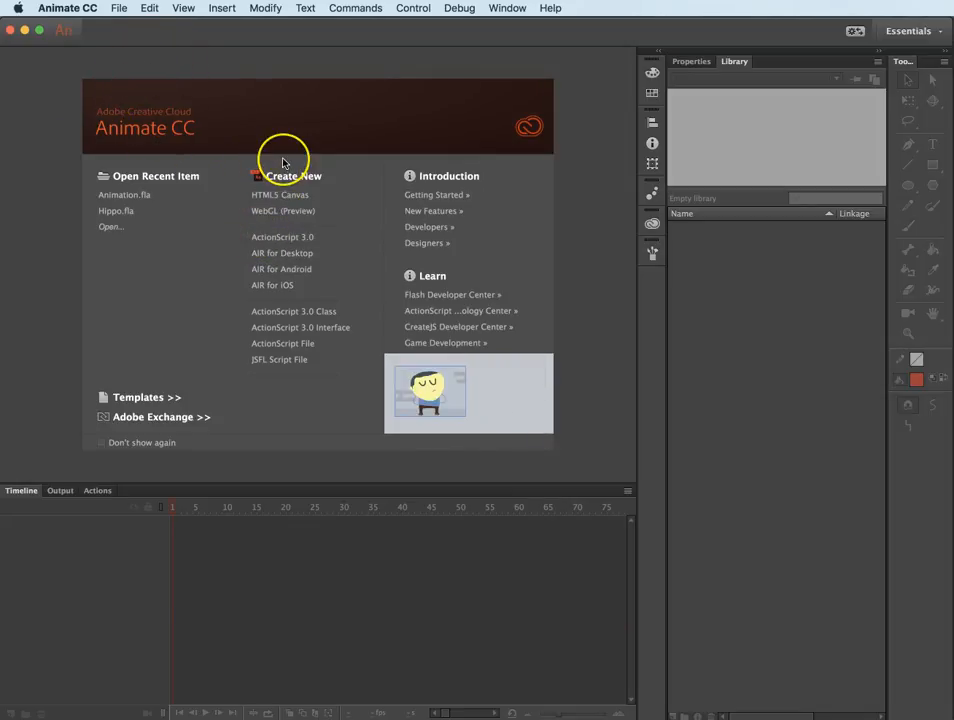
{"action": "left_click", "coordinate": [284, 239]}
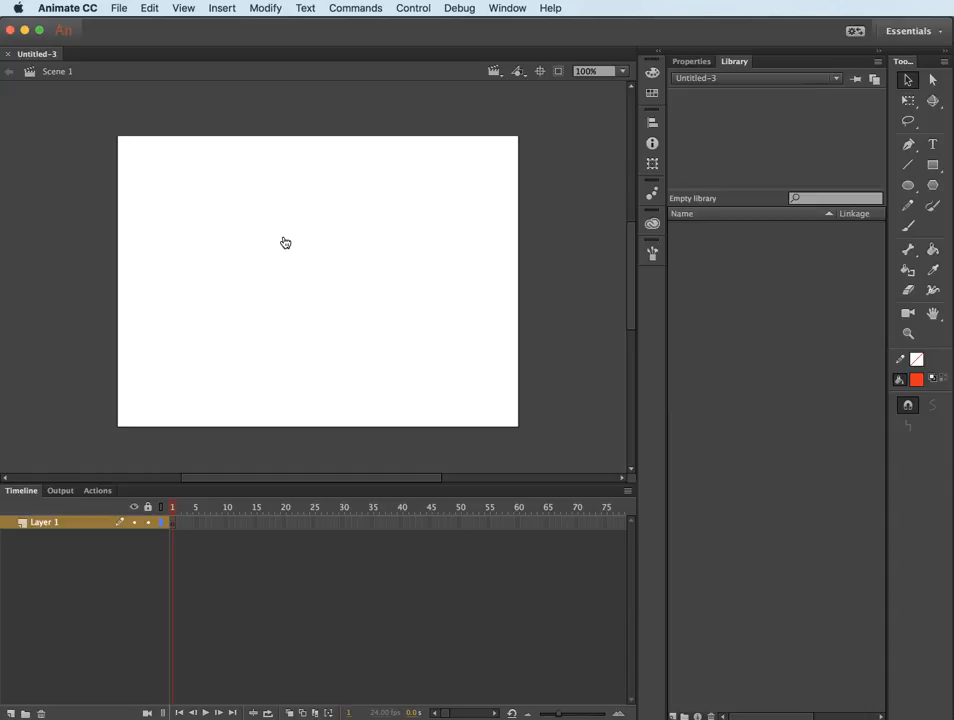
{"action": "left_click", "coordinate": [151, 8]}
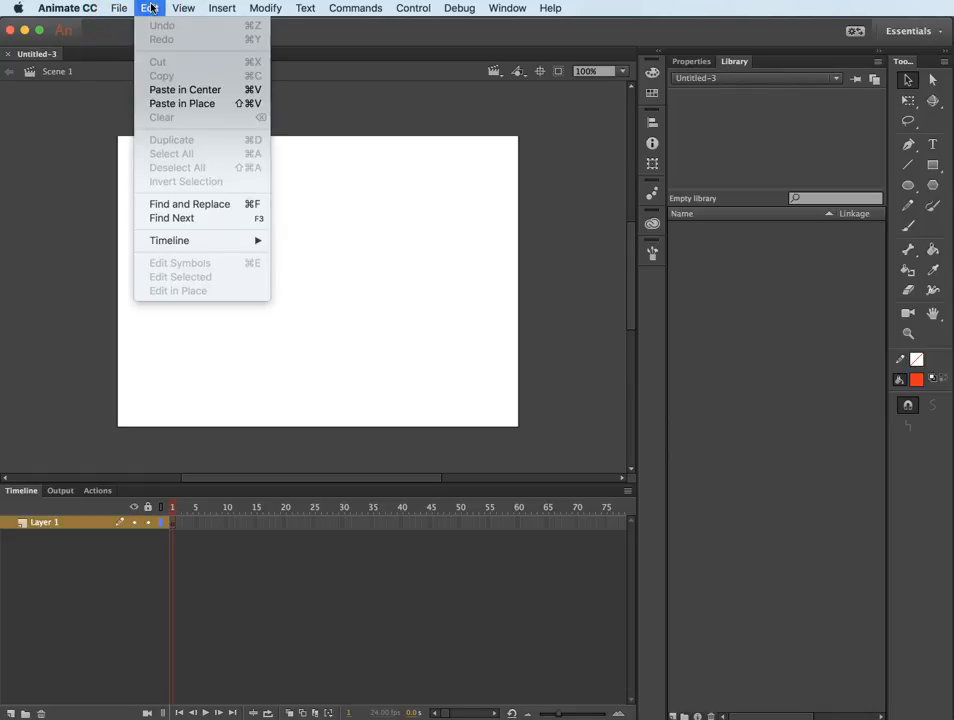
{"action": "left_click", "coordinate": [184, 90]}
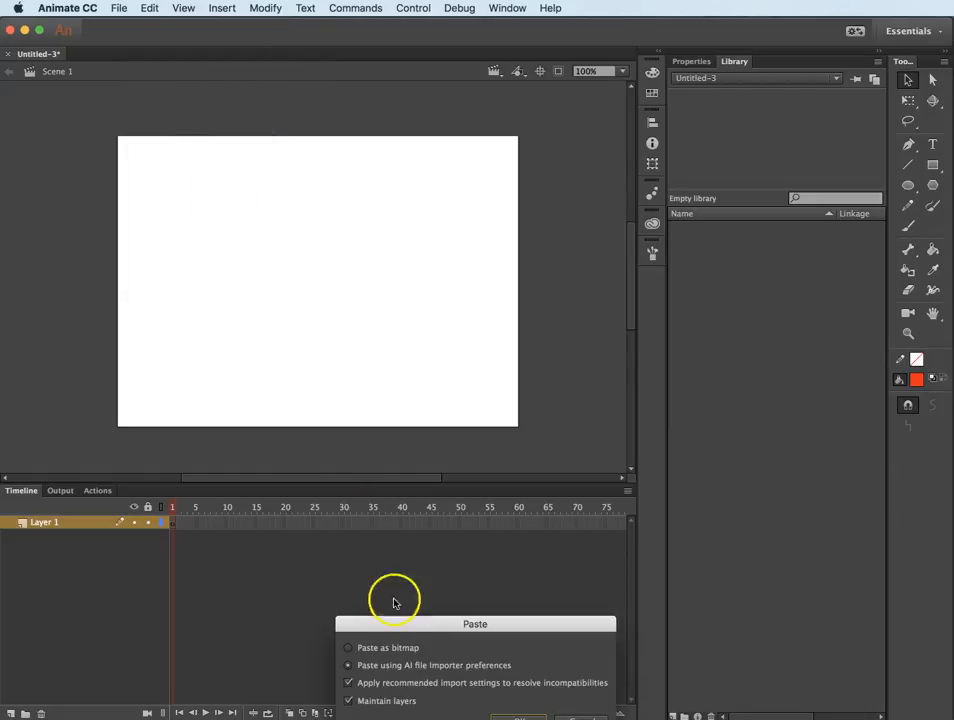
{"action": "left_click_drag", "start_coordinate": [426, 622], "coordinate": [304, 407]}
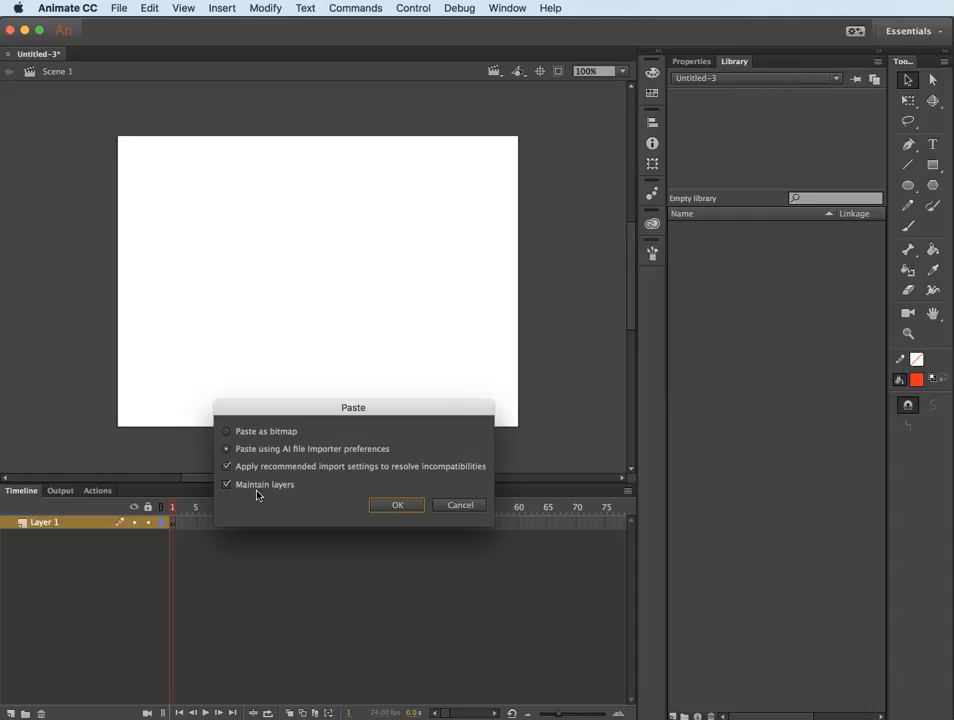
{"action": "left_click", "coordinate": [392, 507]}
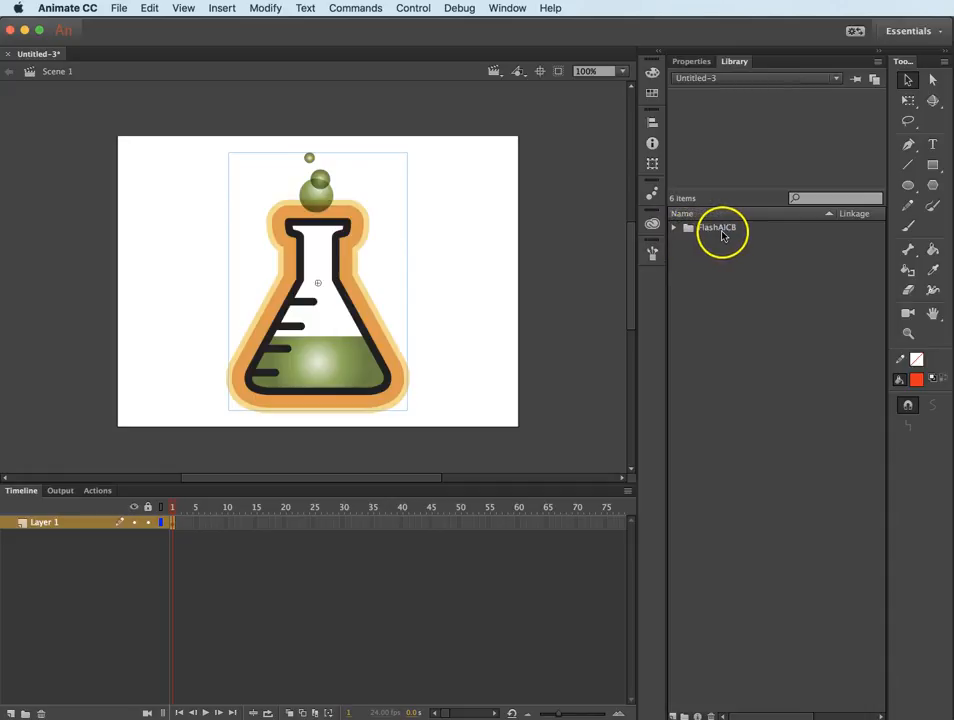
Step: Examine the FlashAICB library folders, the Flask symbol inside Illustrator Symbols and the properties of the flask instance on the stage
{"action": "left_click", "coordinate": [674, 228]}
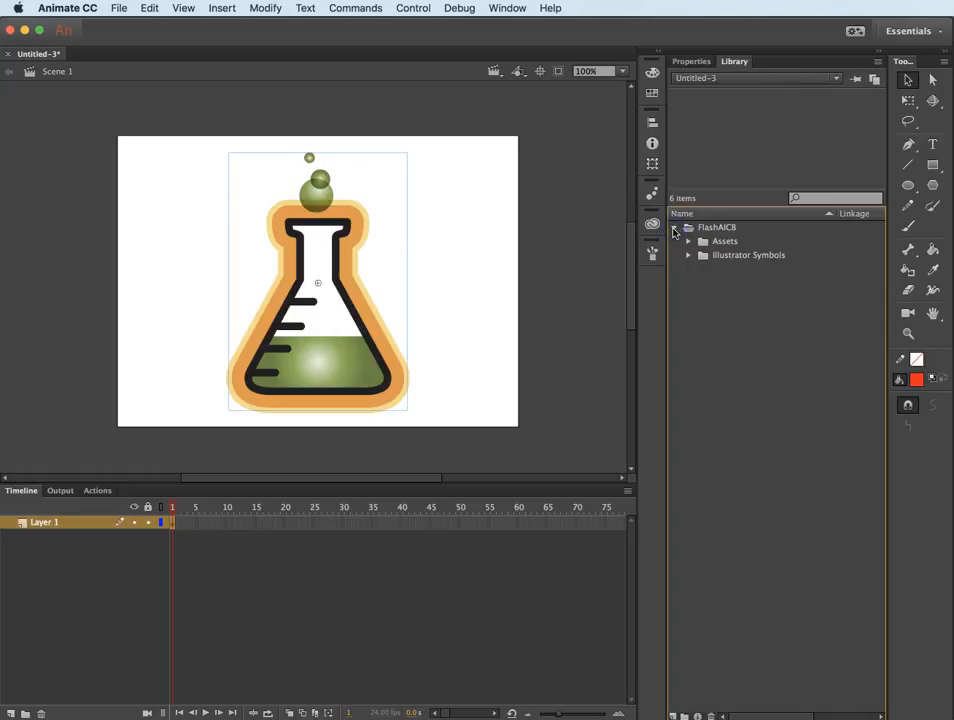
{"action": "left_click", "coordinate": [688, 242]}
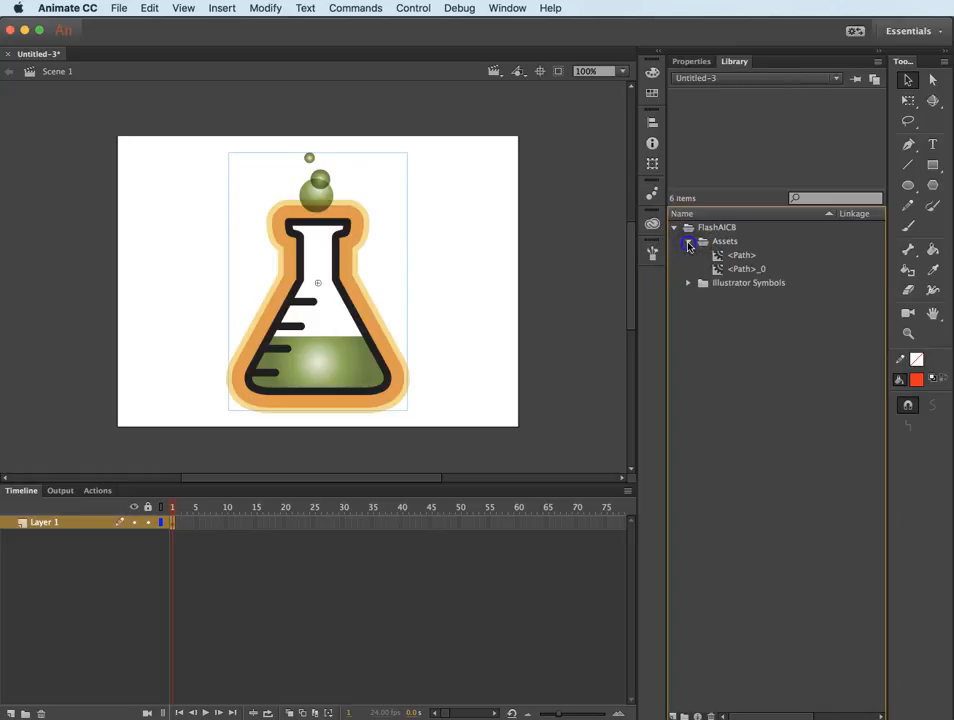
{"action": "left_click", "coordinate": [688, 243]}
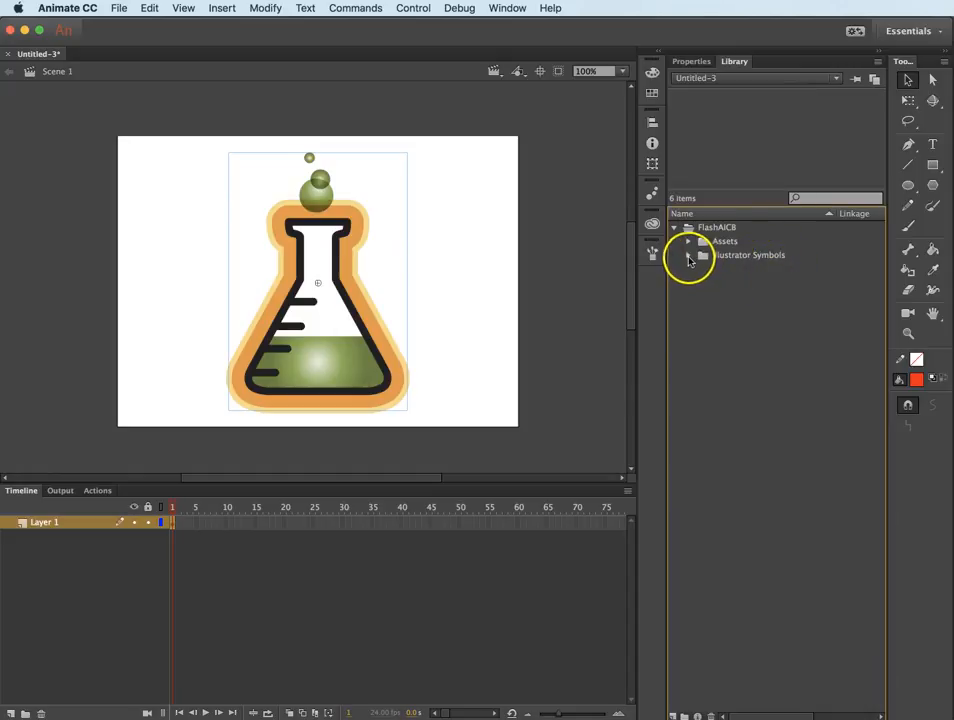
{"action": "left_click", "coordinate": [688, 257]}
{"action": "left_click", "coordinate": [717, 271]}
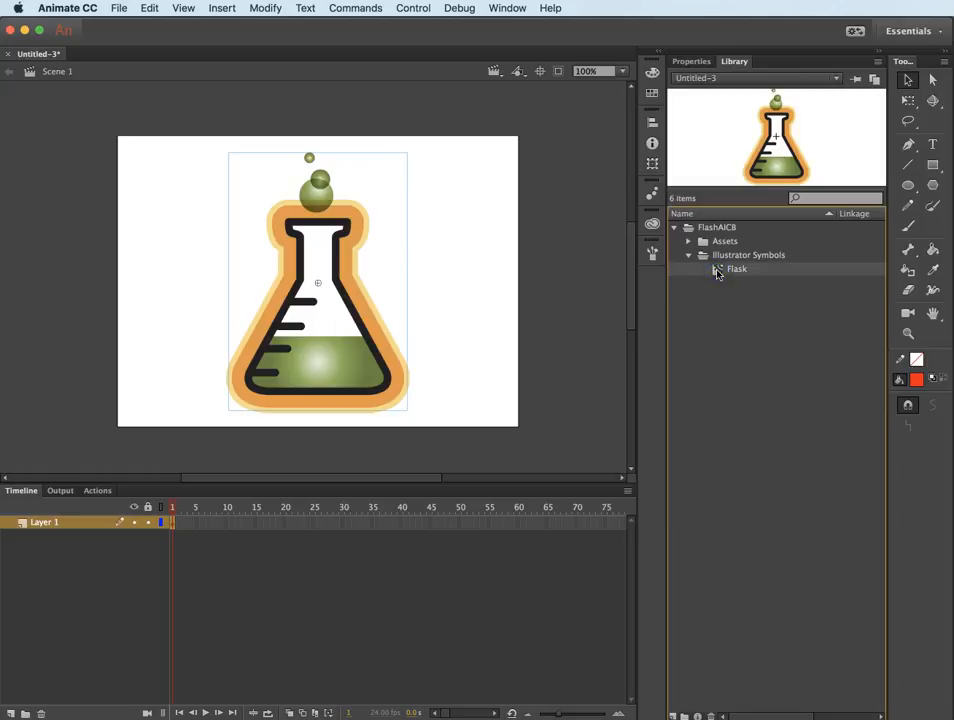
{"action": "left_click", "coordinate": [699, 64]}
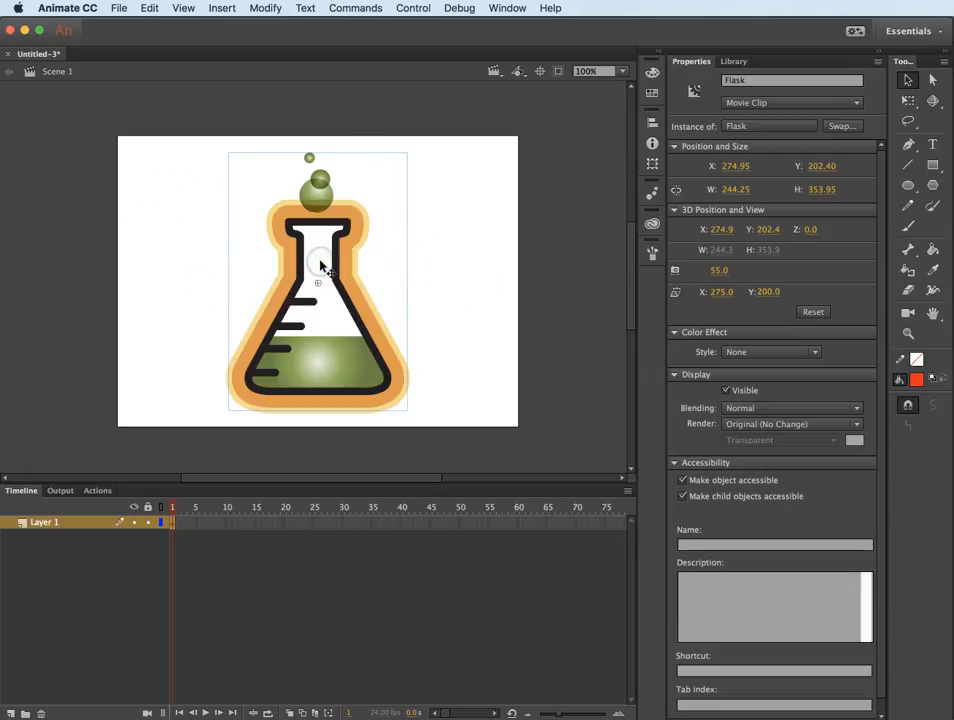
Step: Delete the pasted flask from the stage and place a fresh instance of the Flask symbol from the library
{"action": "key", "text": "Delete"}
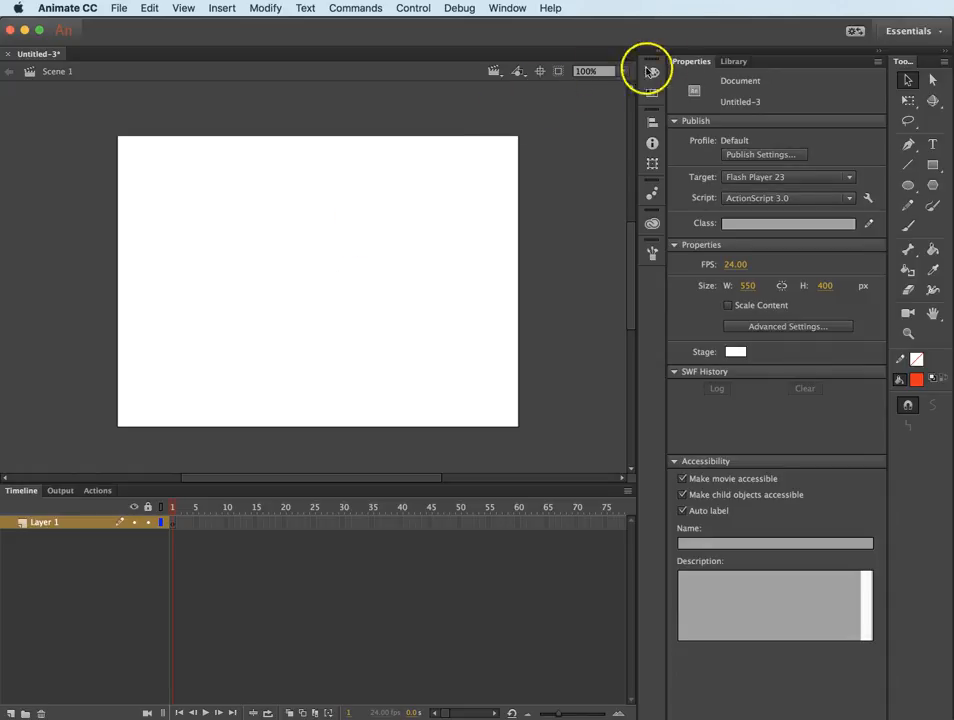
{"action": "left_click", "coordinate": [736, 62]}
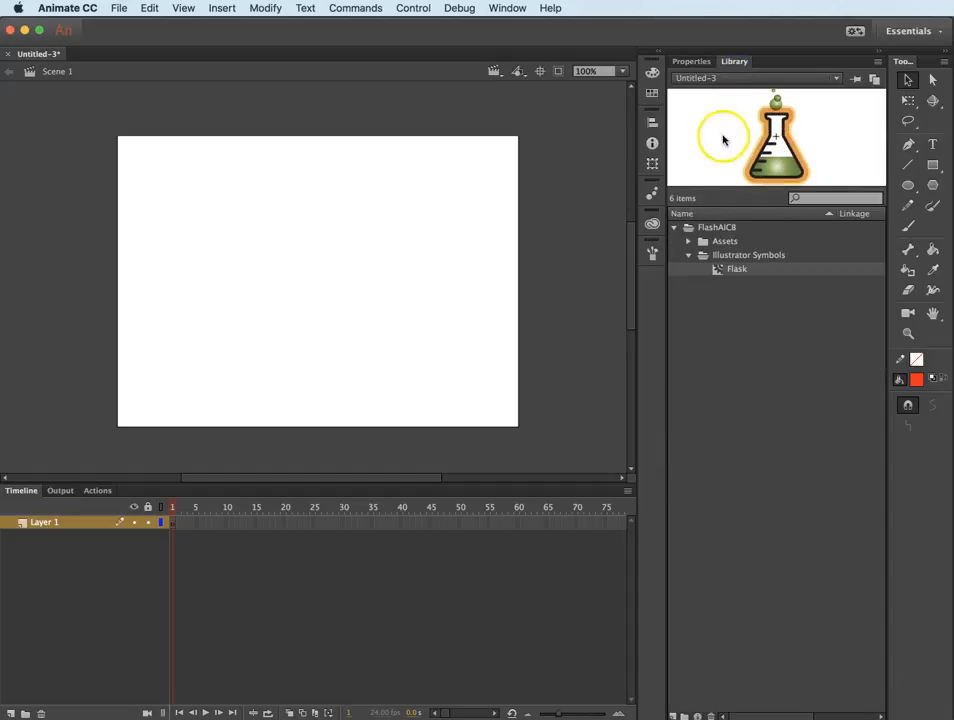
{"action": "left_click", "coordinate": [717, 271]}
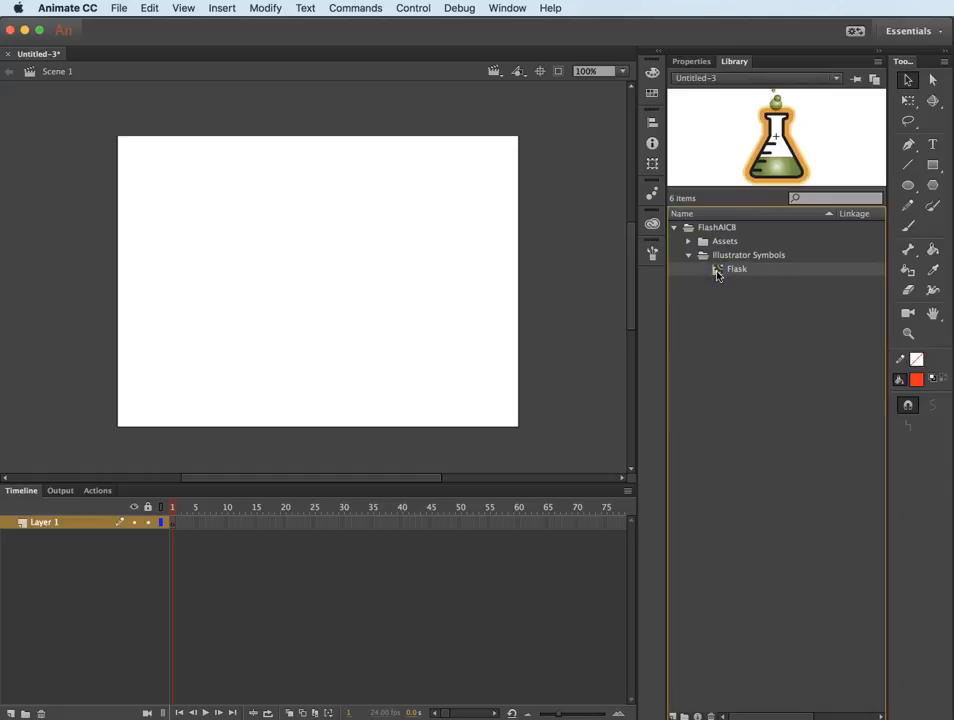
{"action": "left_click_drag", "start_coordinate": [719, 272], "coordinate": [313, 268]}
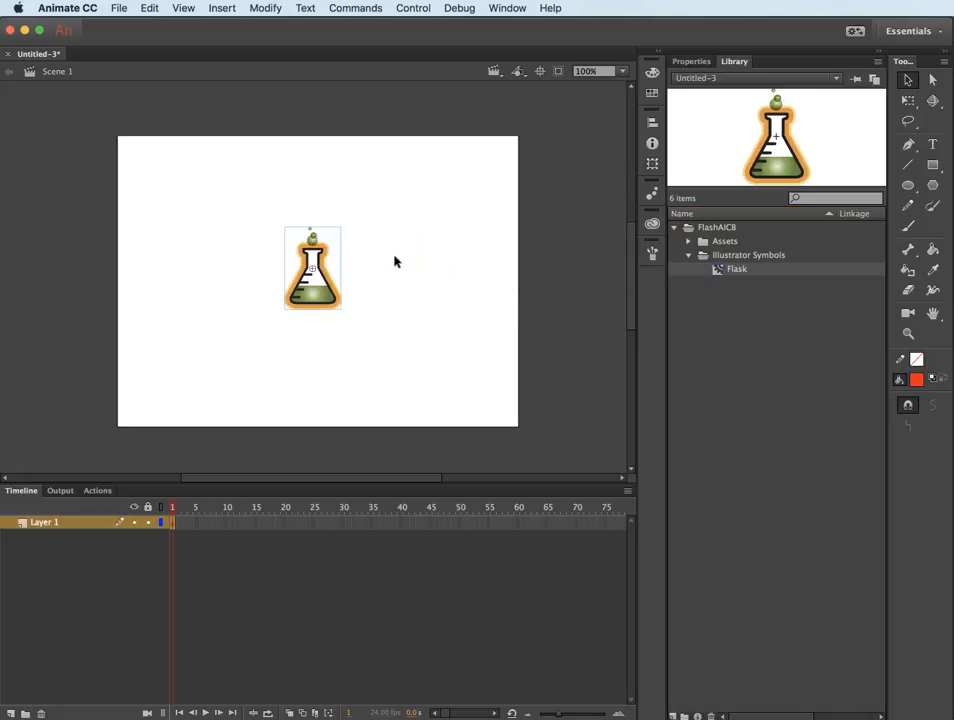